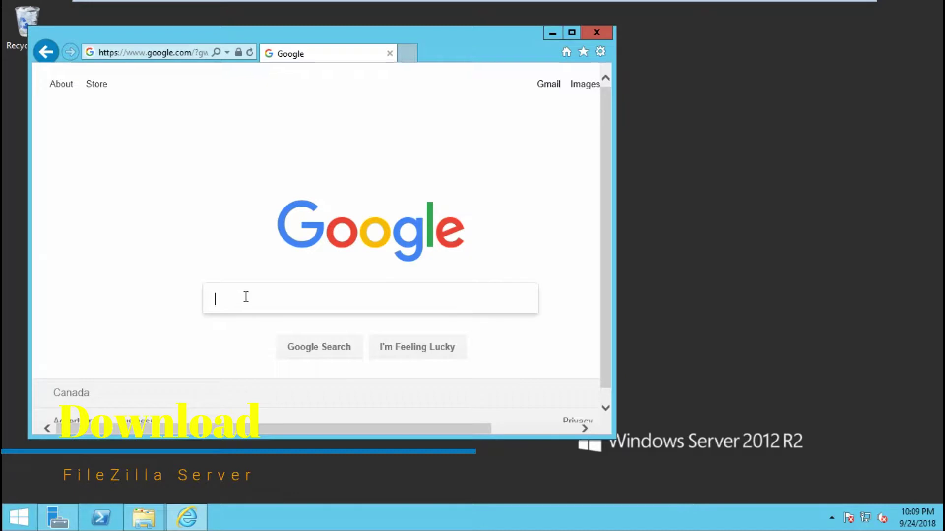
# - Search Google for "filezilla server" and open the FileZilla site's Windows download page for FileZilla Server
pyautogui.write('ilezi')
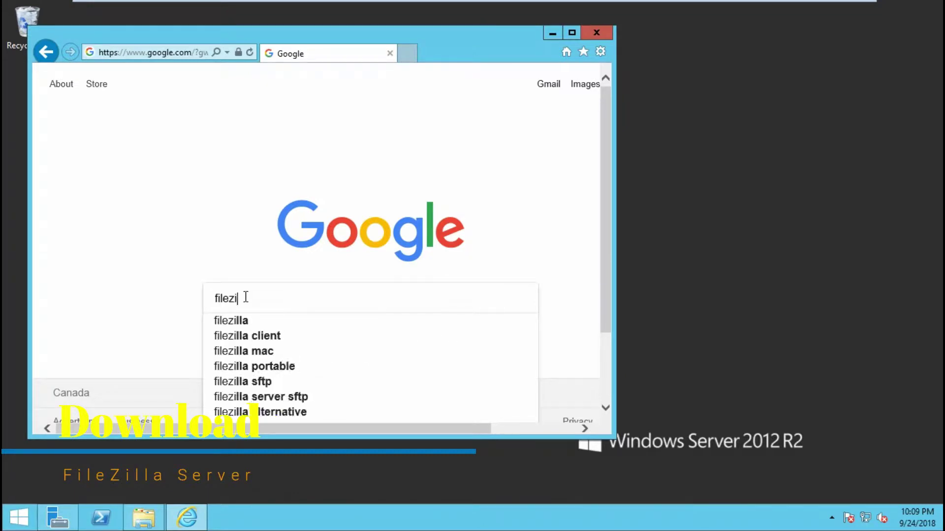
pyautogui.write('lla server')
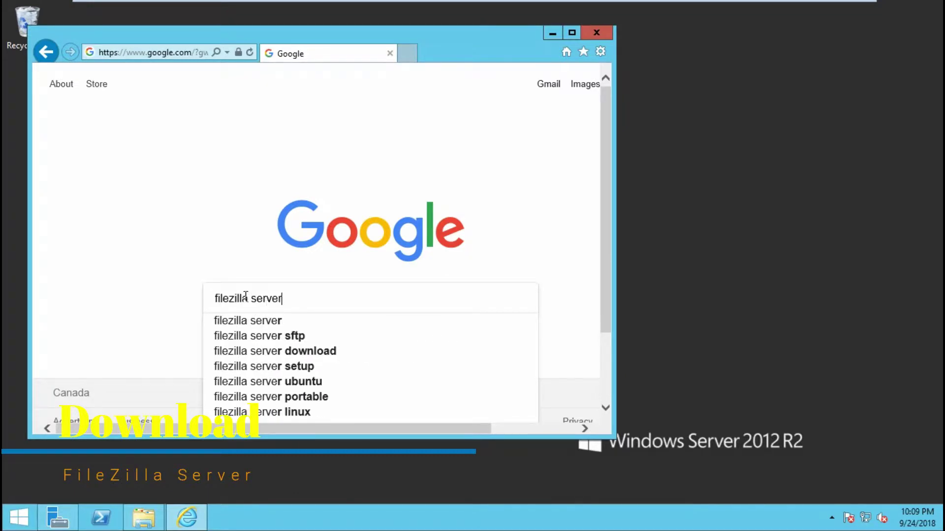
pyautogui.press('Return')
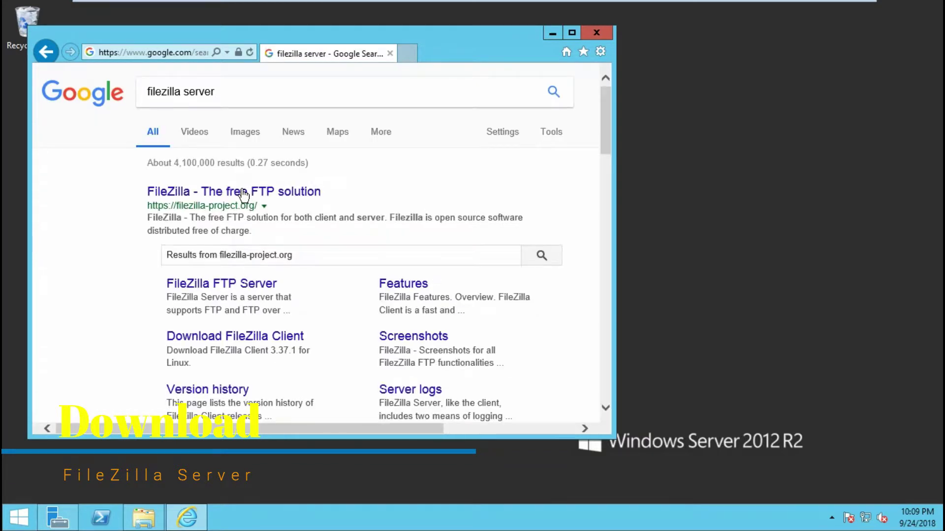
pyautogui.click(243, 192)
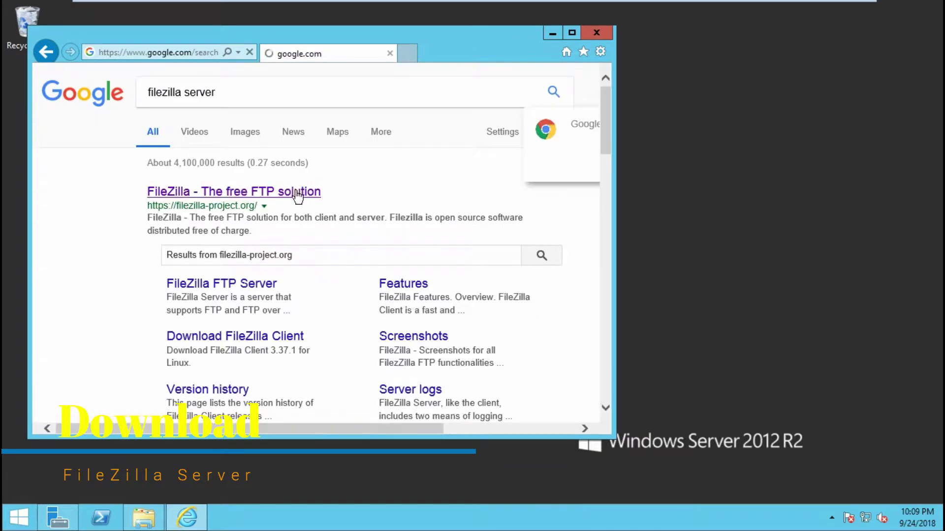
pyautogui.scroll(-2, 328, 256)
pyautogui.click(446, 374)
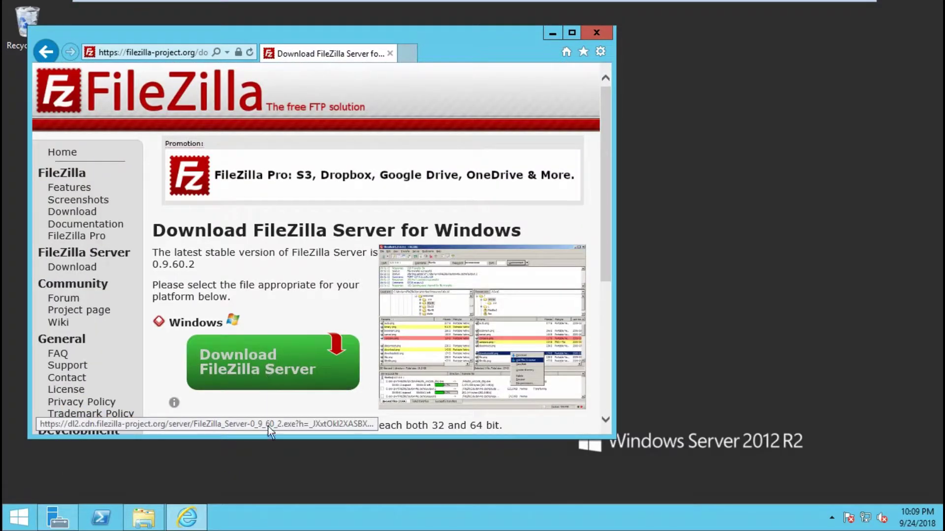
# - Rename the downloaded installer as FileZilla_Server-0_9_60_2.exe and run it, allowing it to make changes to the computer
pyautogui.click(148, 515)
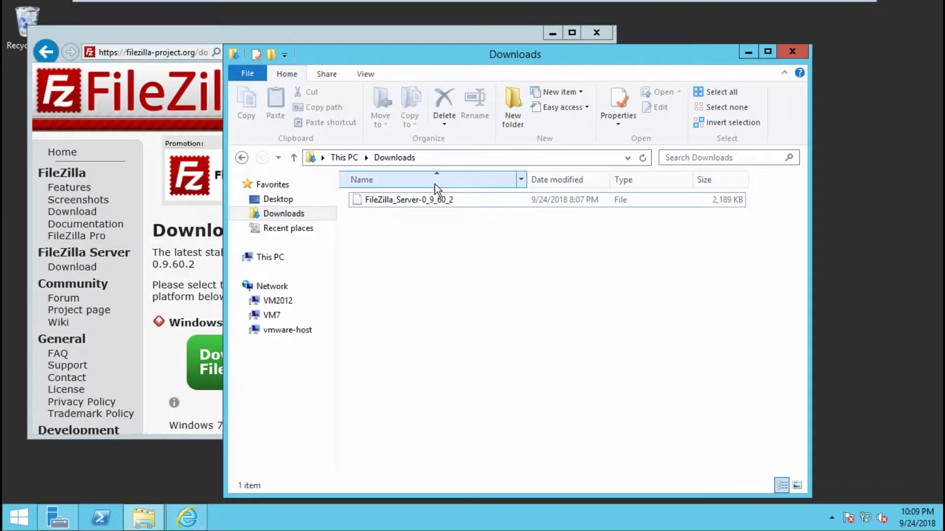
pyautogui.click(438, 204)
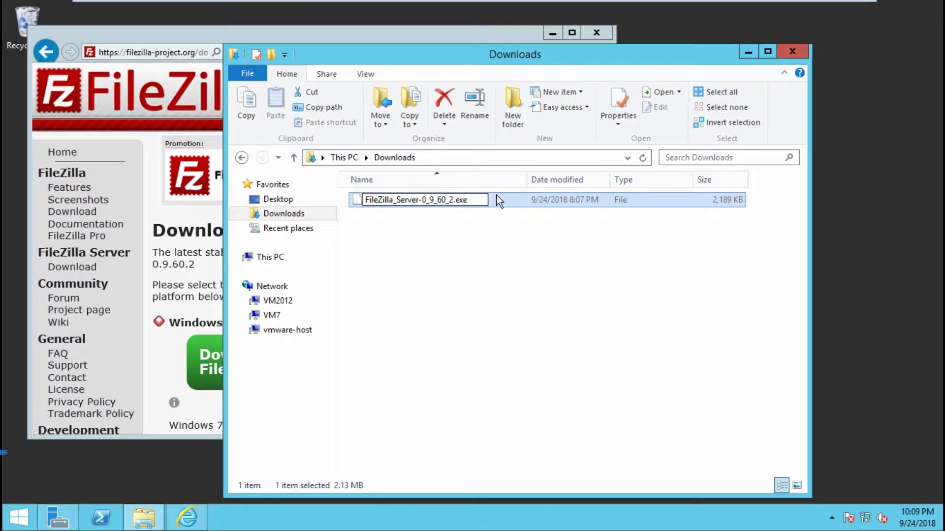
pyautogui.press('Return')
pyautogui.press('Return')
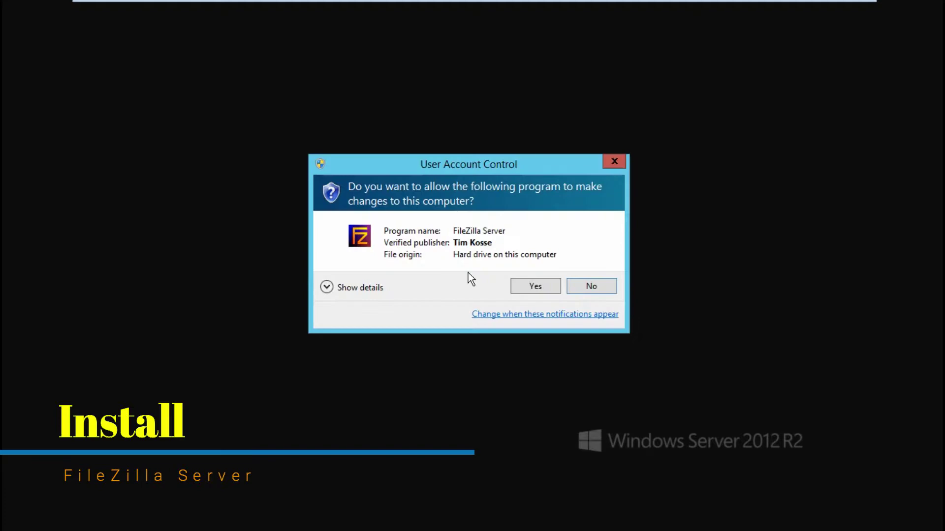
pyautogui.click(534, 286)
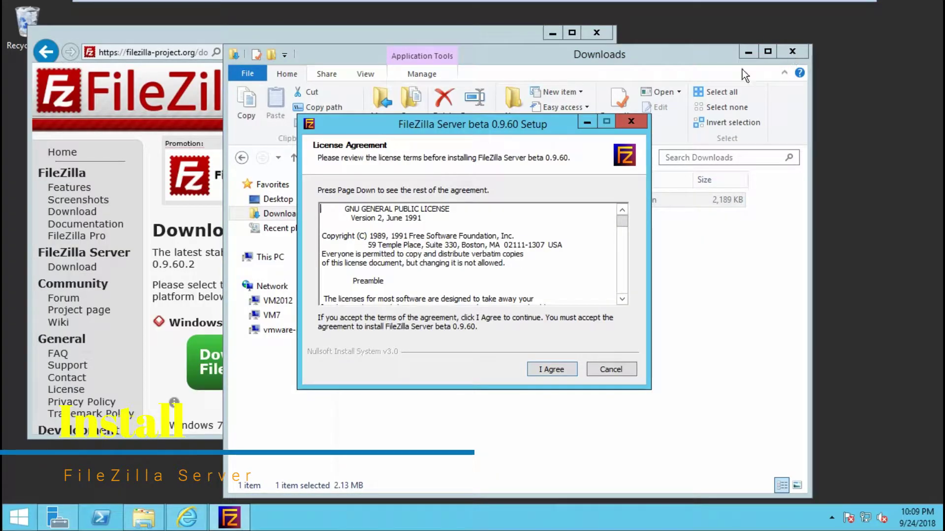
# - Accept the license agreement, install FileZilla Server with the default setup options and close the finished setup
pyautogui.click(553, 369)
pyautogui.click(555, 369)
pyautogui.click(552, 370)
pyautogui.click(550, 371)
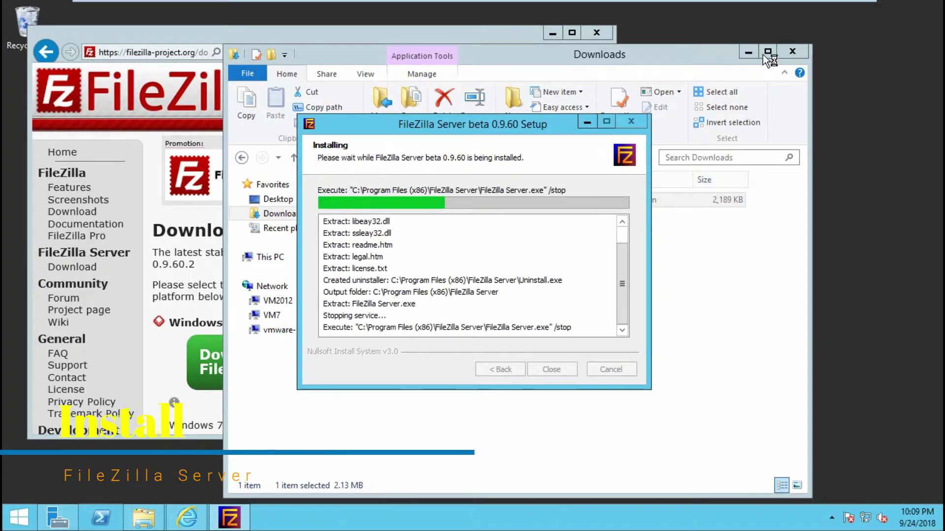
pyautogui.click(802, 54)
pyautogui.click(552, 33)
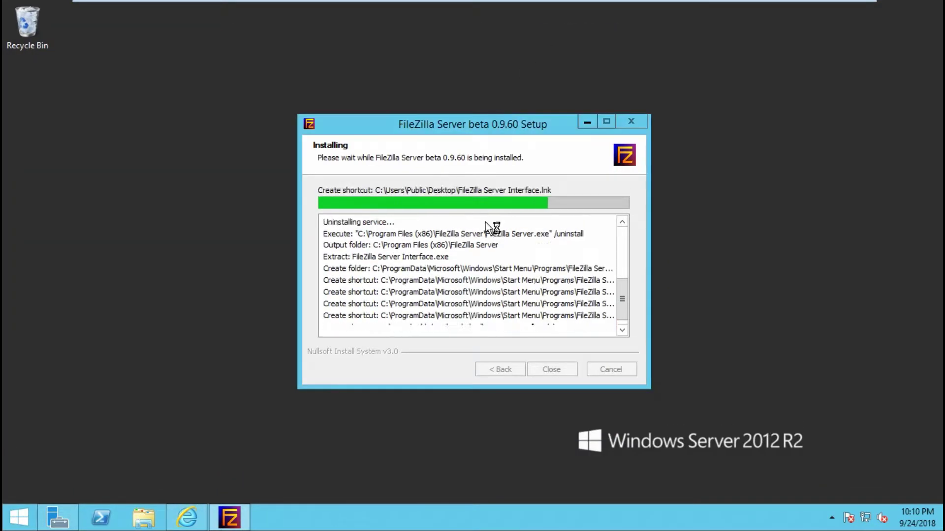
pyautogui.click(551, 369)
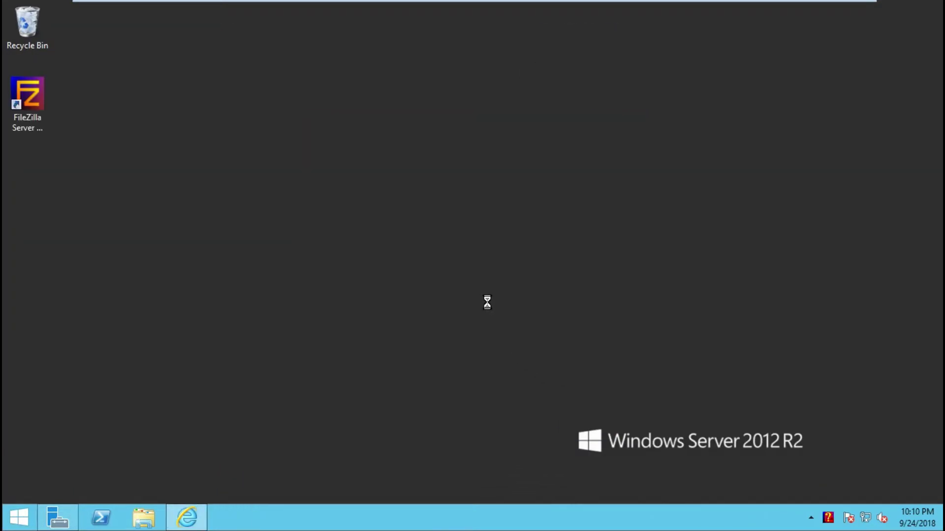
# - Connect to the server at 127.0.0.1 on port 14147 and add a user account named wm7 with no group
pyautogui.click(383, 230)
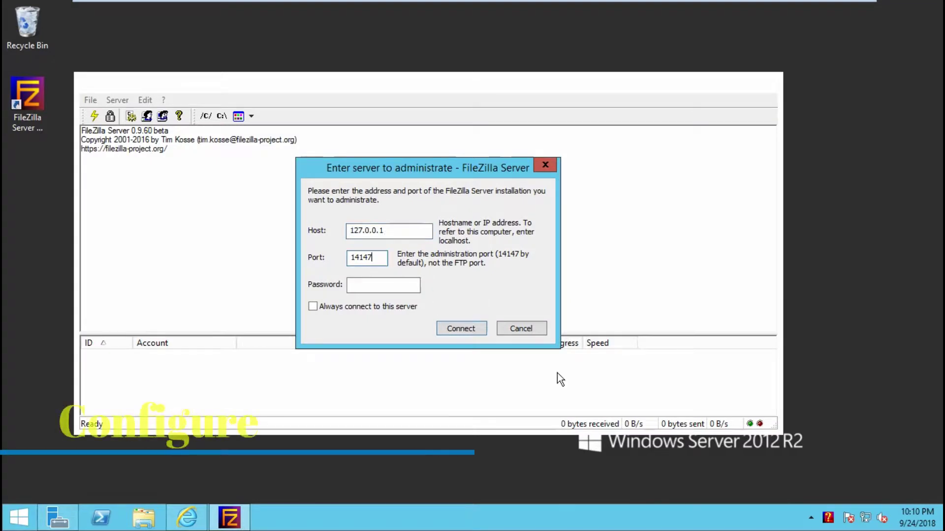
pyautogui.click(460, 329)
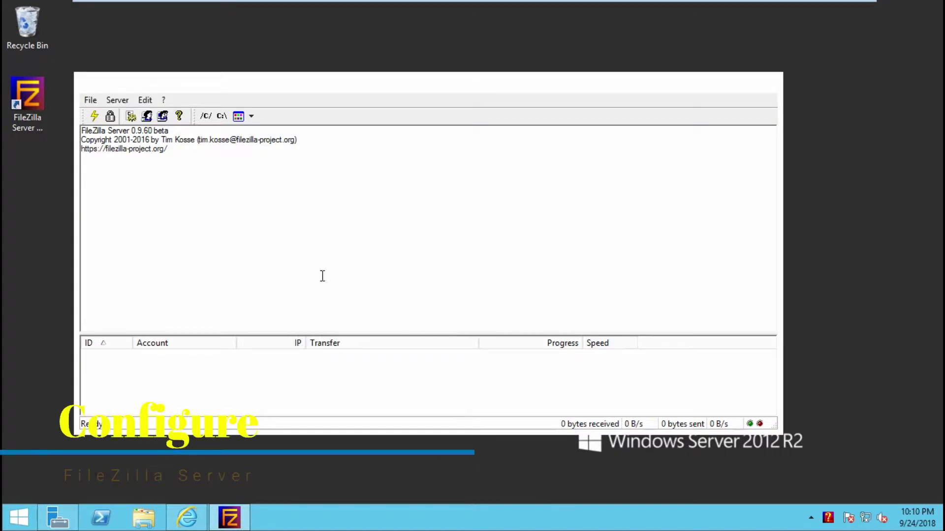
pyautogui.click(144, 100)
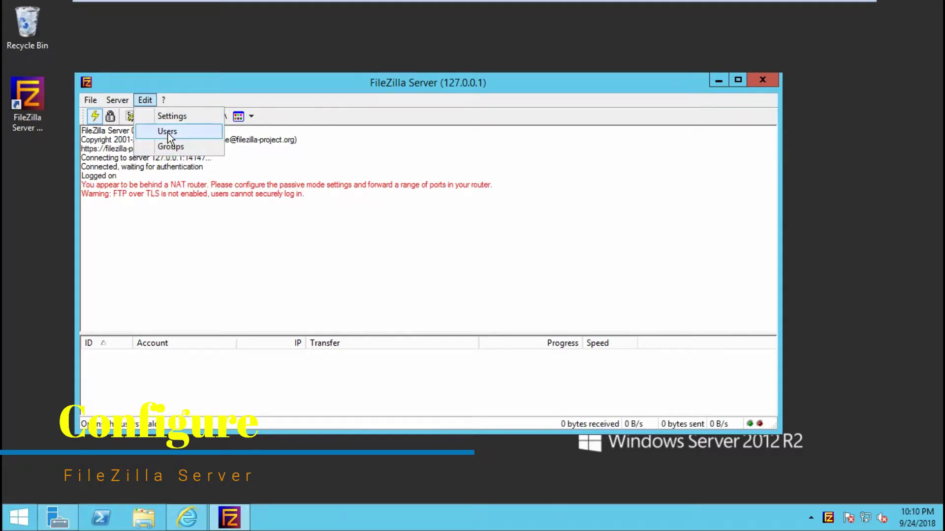
pyautogui.click(168, 131)
pyautogui.click(575, 266)
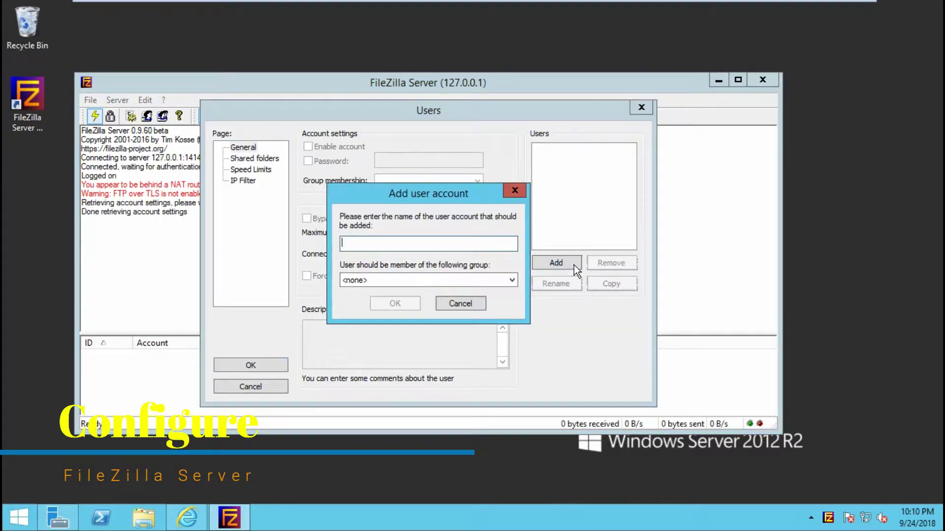
pyautogui.write('wm7')
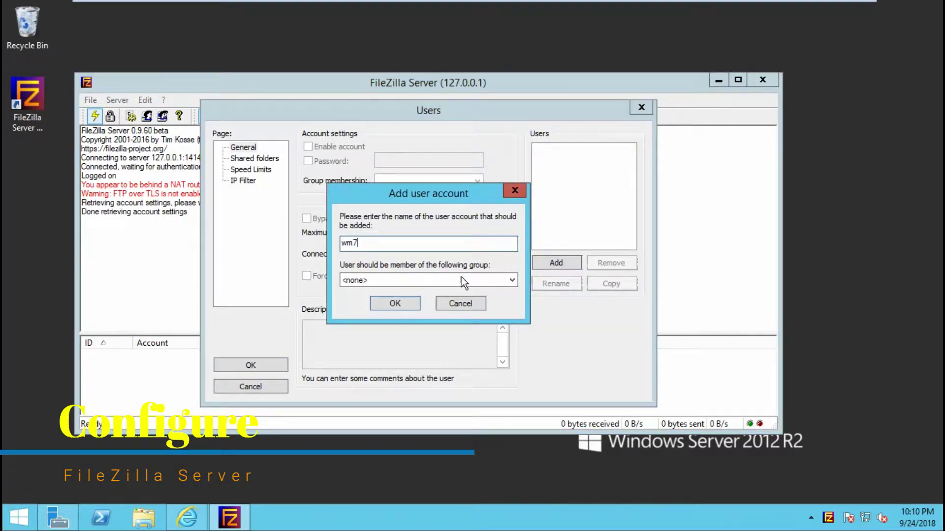
pyautogui.click(396, 304)
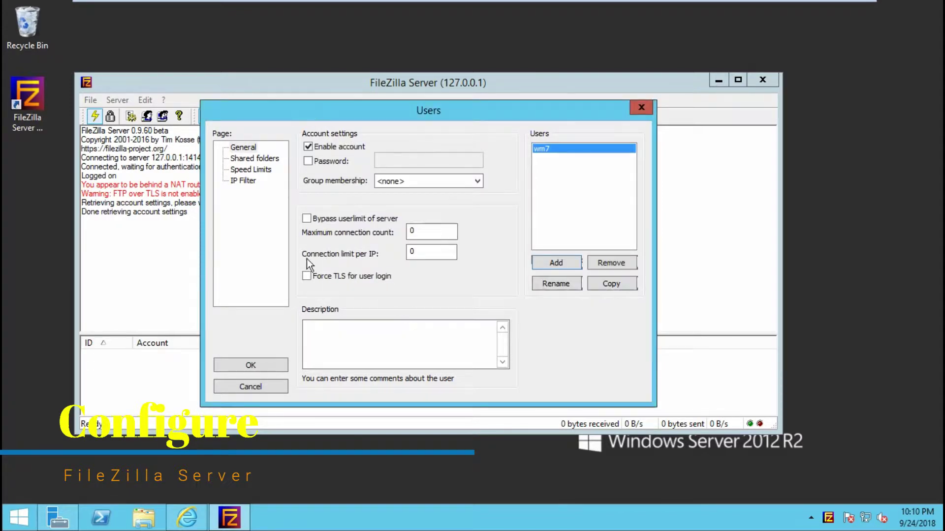
# - Share C:\FTP shared folder with user wm7, enable the Write and Delete file permissions, and save the account settings
pyautogui.click(264, 159)
pyautogui.click(328, 284)
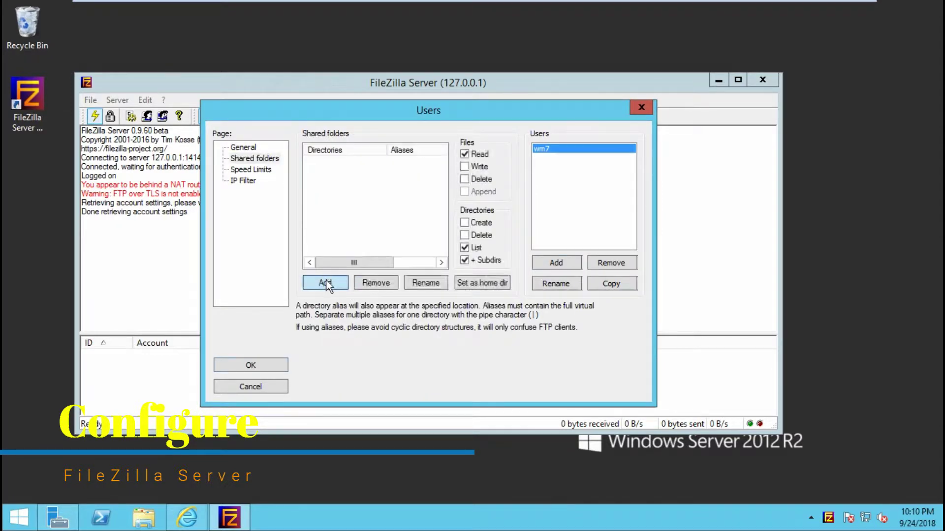
pyautogui.click(349, 298)
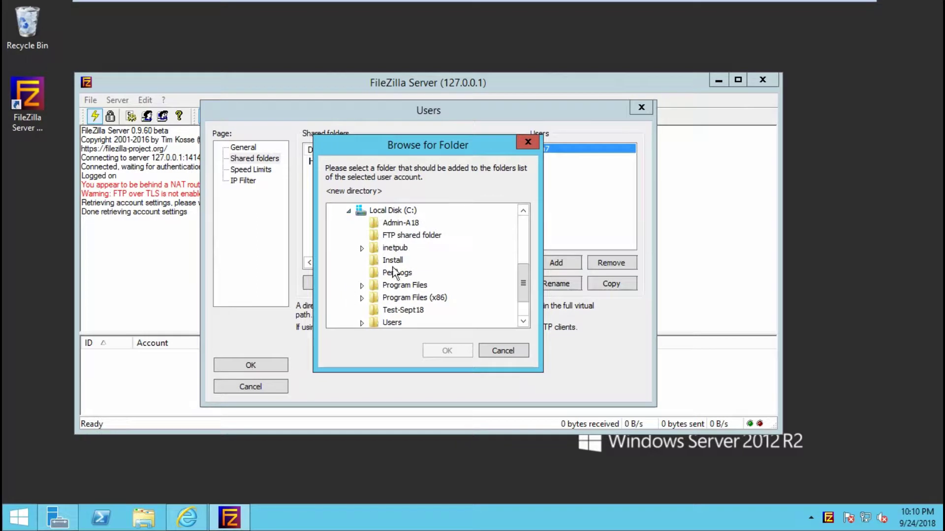
pyautogui.click(396, 236)
pyautogui.click(447, 350)
pyautogui.click(472, 167)
pyautogui.click(472, 179)
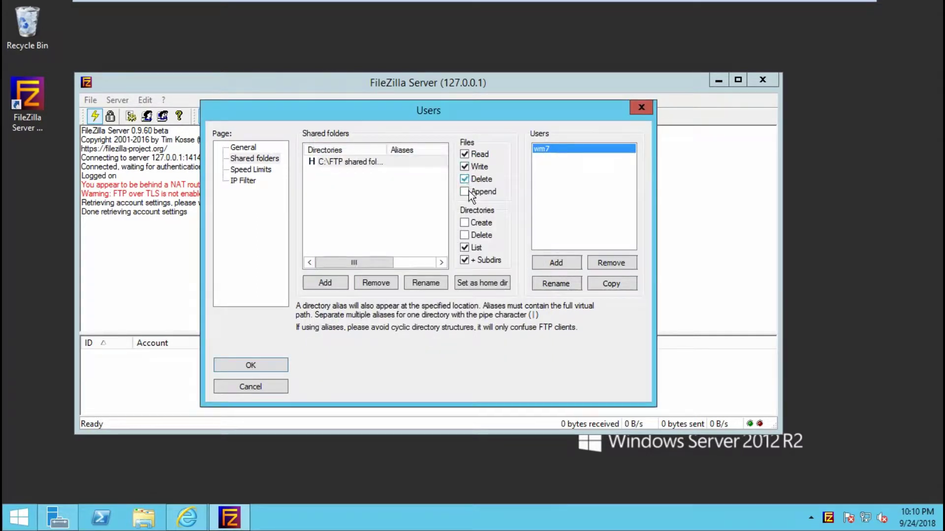
pyautogui.click(252, 367)
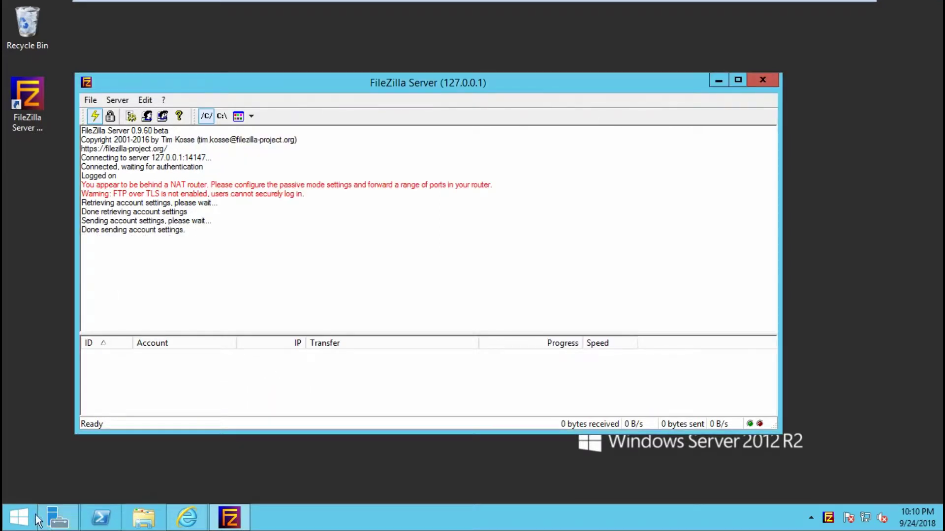
# - Check the contents of FTP shared folder on Local Disk (C:) in File Explorer
pyautogui.click(20, 518)
pyautogui.click(117, 263)
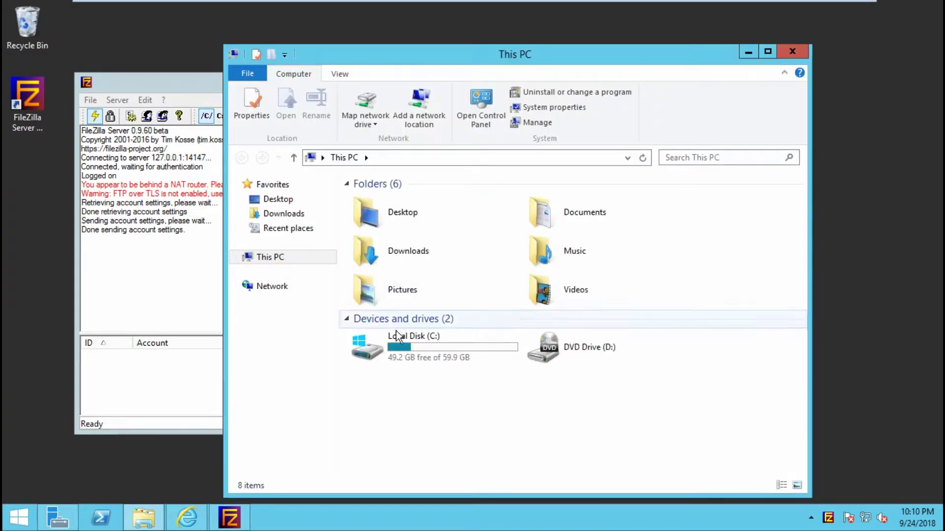
pyautogui.doubleClick(397, 337)
pyautogui.doubleClick(398, 217)
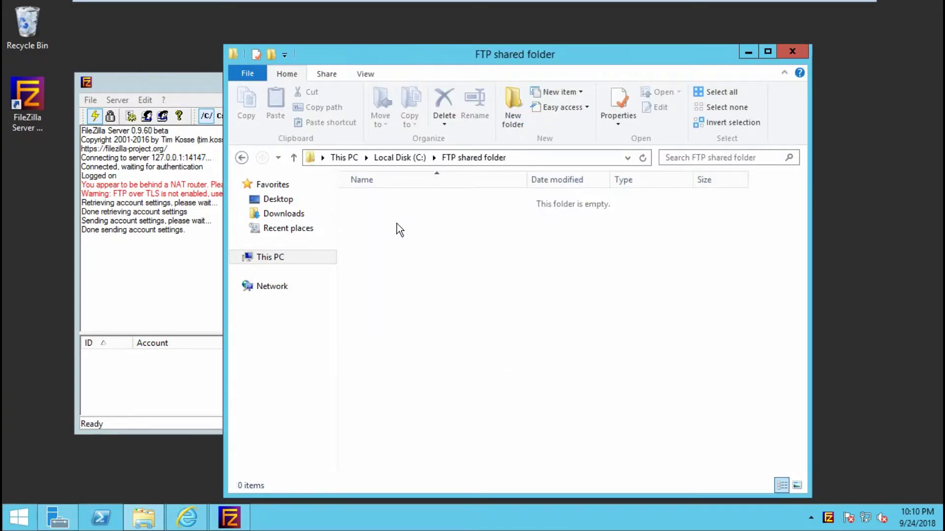
pyautogui.click(747, 52)
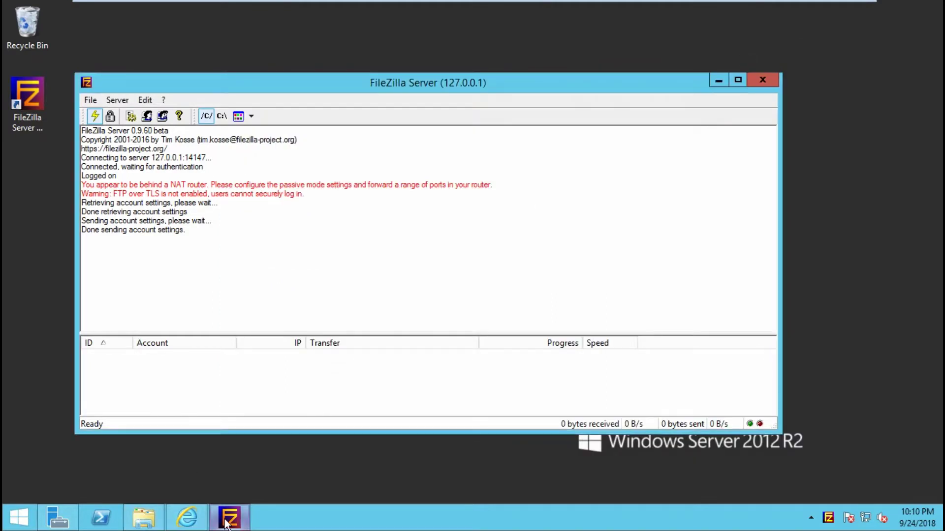
# - Run ipconfig in Windows PowerShell to look up the server's IPv4 address
pyautogui.click(100, 518)
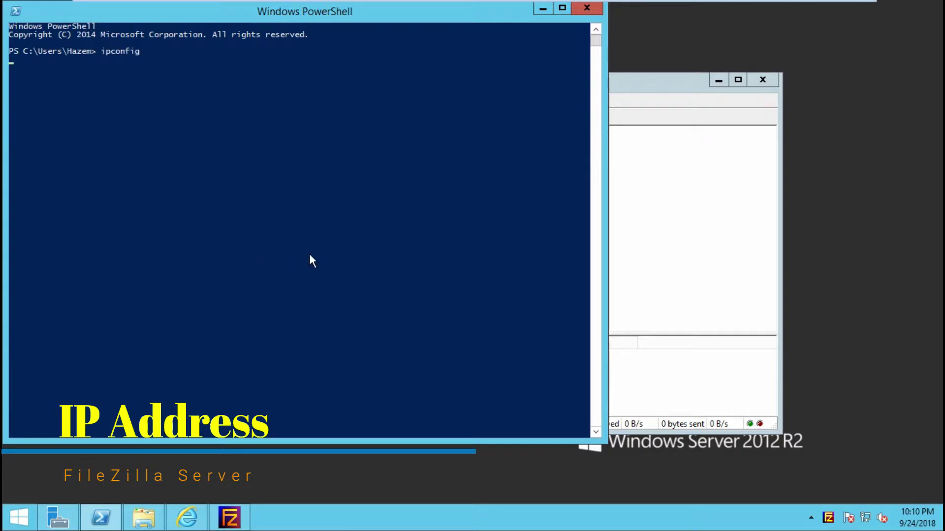
pyautogui.moveTo(283, 128); pyautogui.dragTo(15, 127)
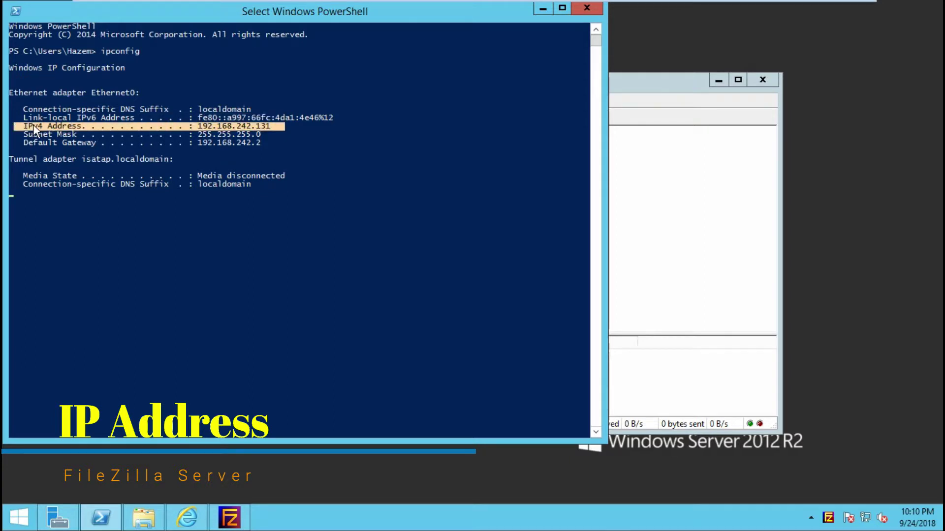
pyautogui.click(586, 9)
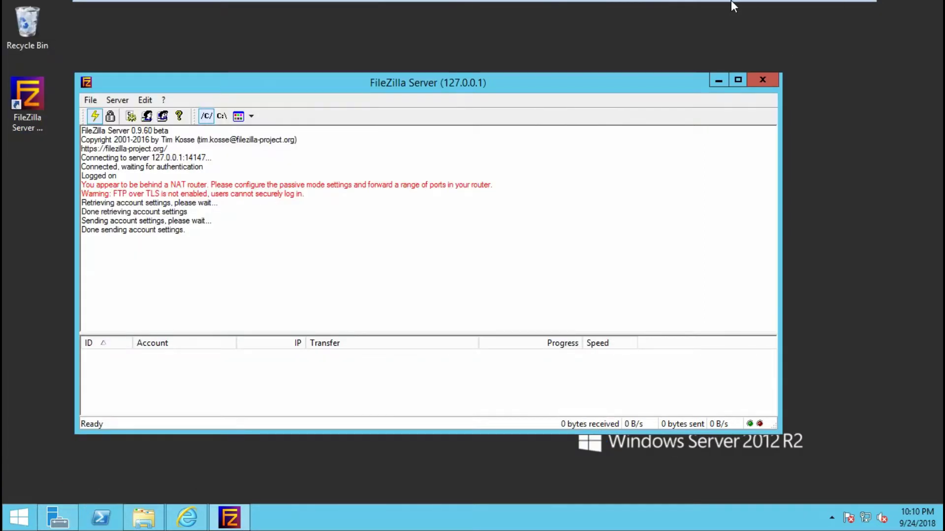
# - Switch to the Windows 7 client machine and search for "filezilla client" in Chrome
pyautogui.moveTo(686, 4)
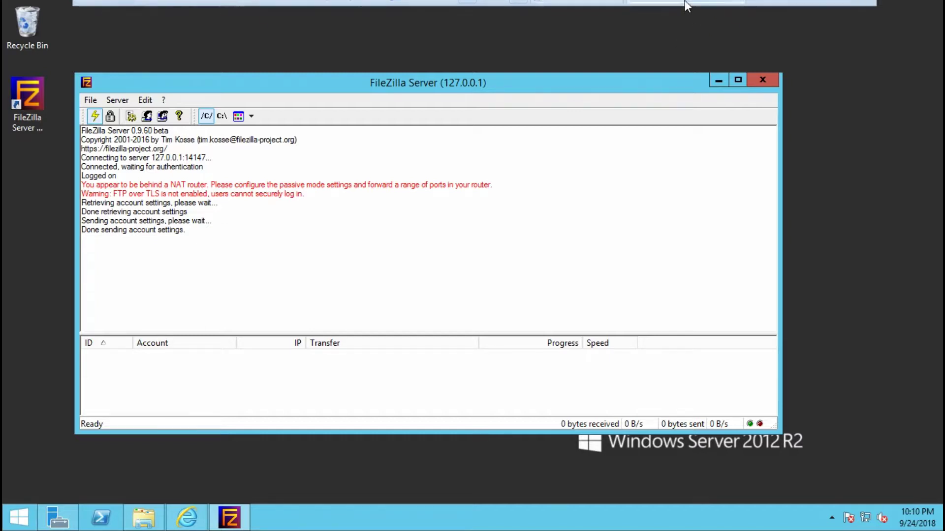
pyautogui.click(570, 15)
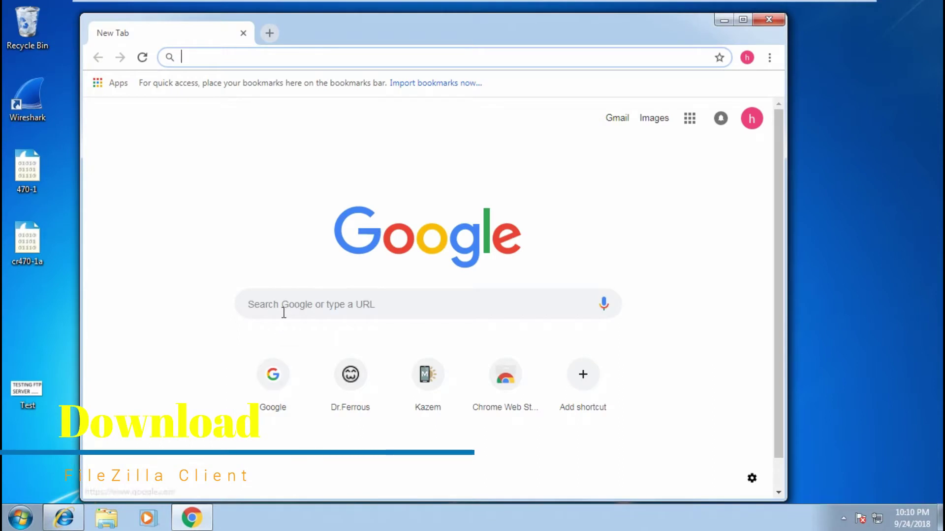
pyautogui.click(287, 306)
pyautogui.write('f')
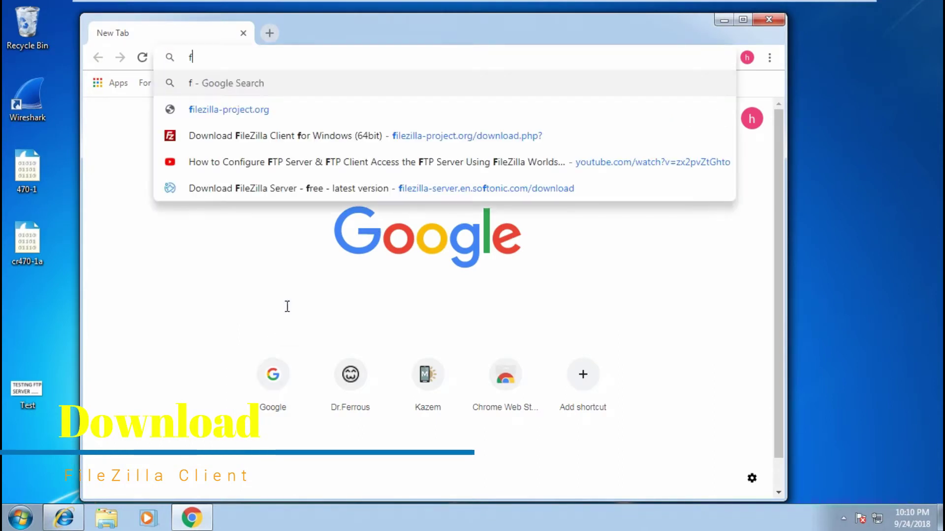
pyautogui.write('i')
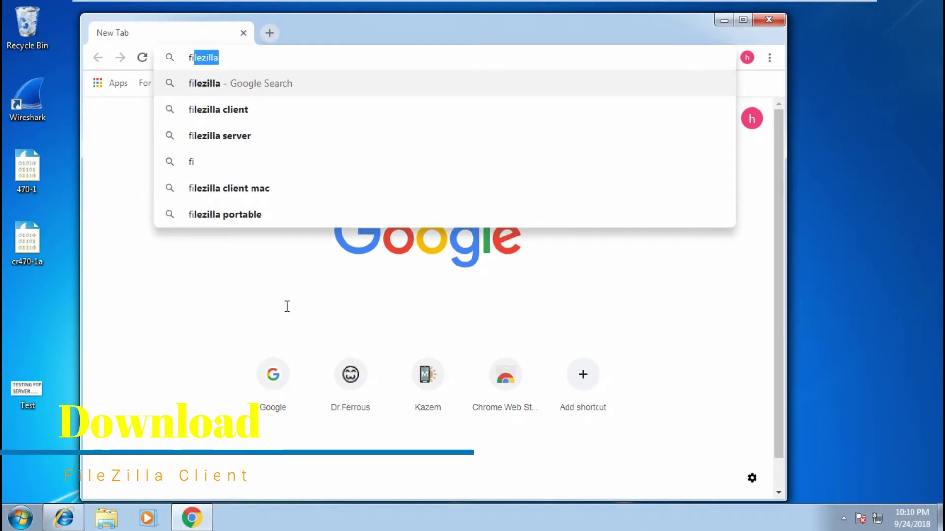
pyautogui.write('lezilla client')
pyautogui.press('Return')
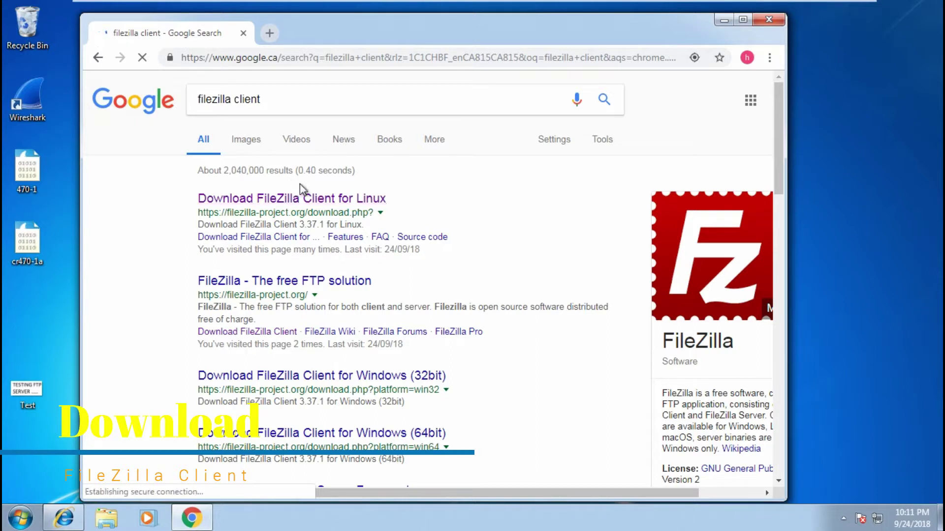
# - Download the free FileZilla edition of FileZilla Client for Windows (64bit) from the FileZilla project site
pyautogui.click(298, 199)
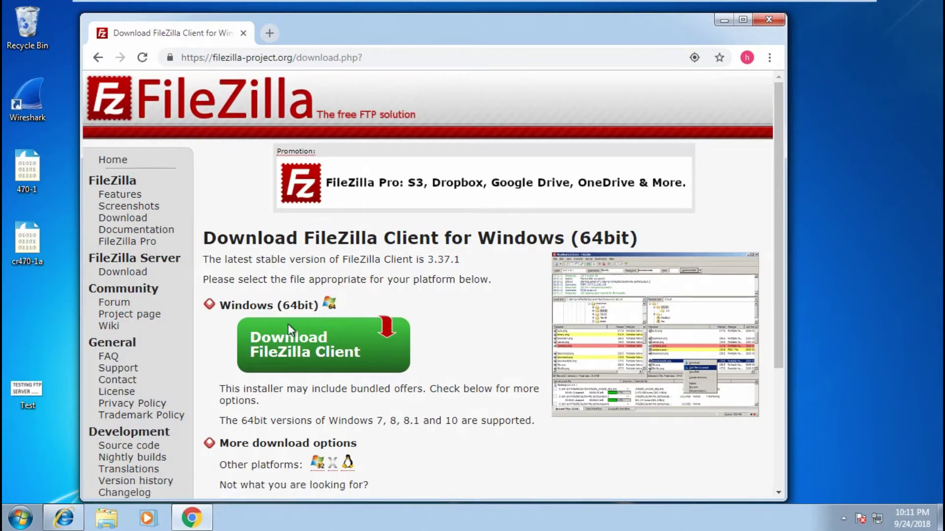
pyautogui.click(299, 341)
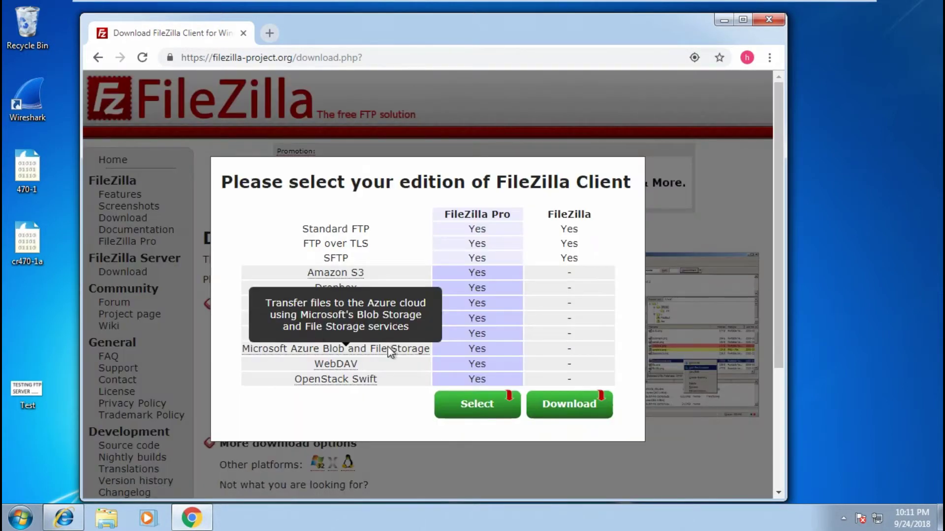
pyautogui.click(564, 403)
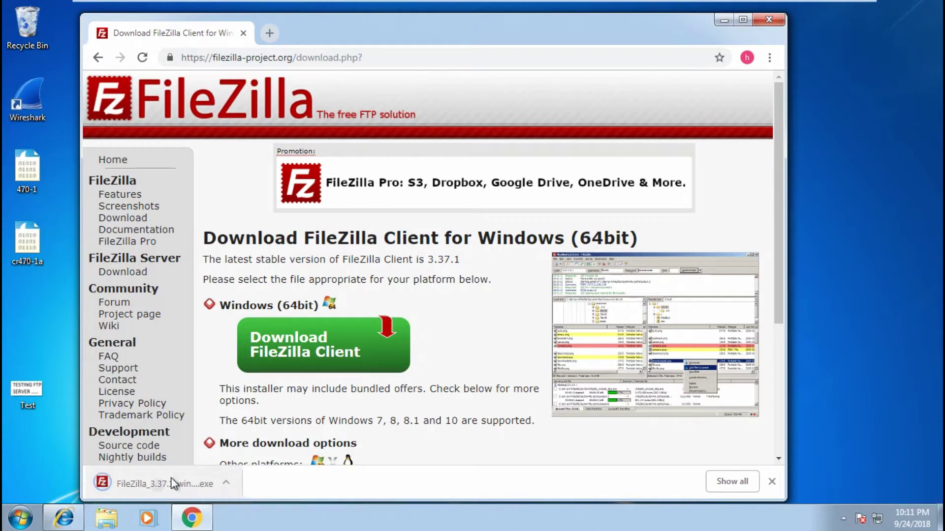
# - Launch the downloaded FileZilla Client installer, allow it to make changes to the computer, and minimize the browser
pyautogui.click(205, 484)
pyautogui.click(506, 268)
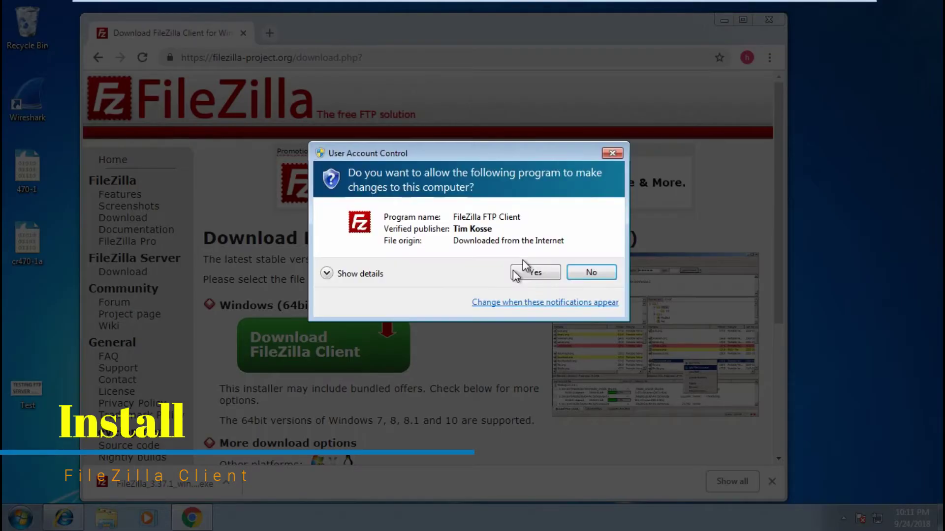
pyautogui.click(533, 274)
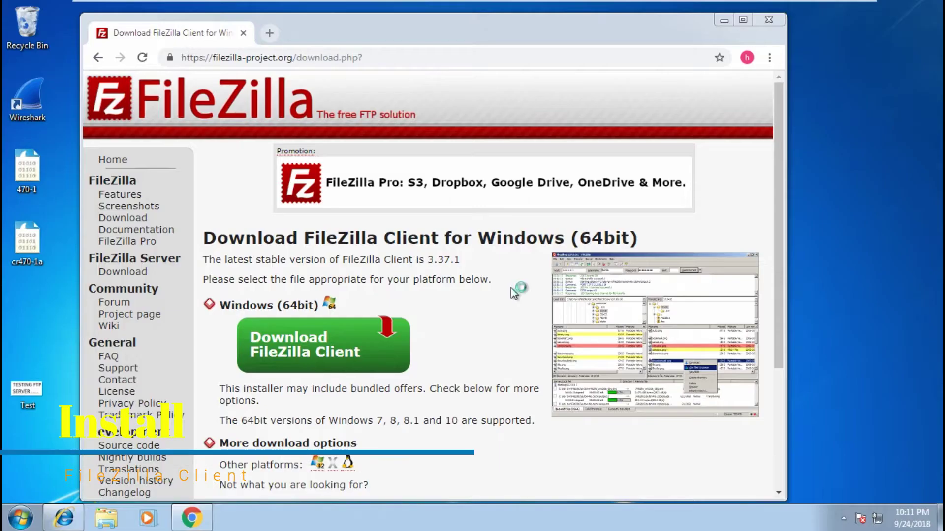
pyautogui.click(563, 369)
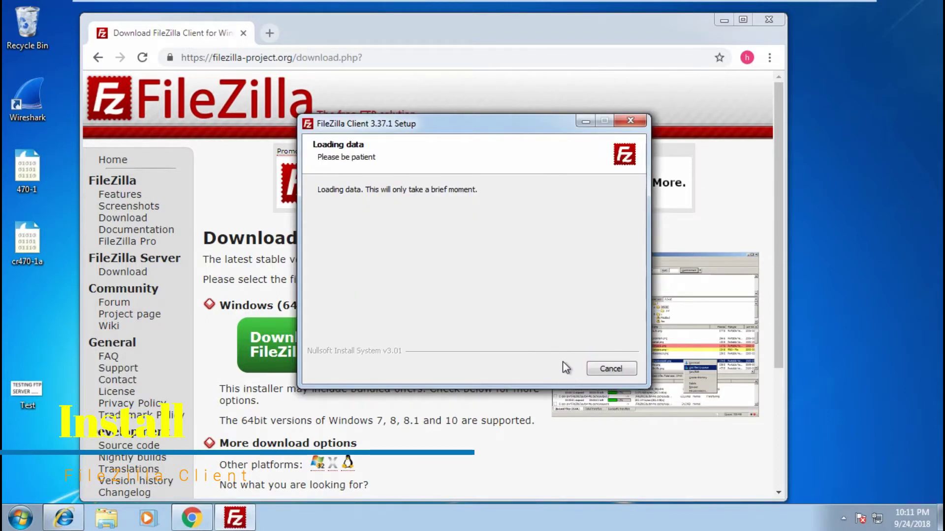
pyautogui.click(724, 21)
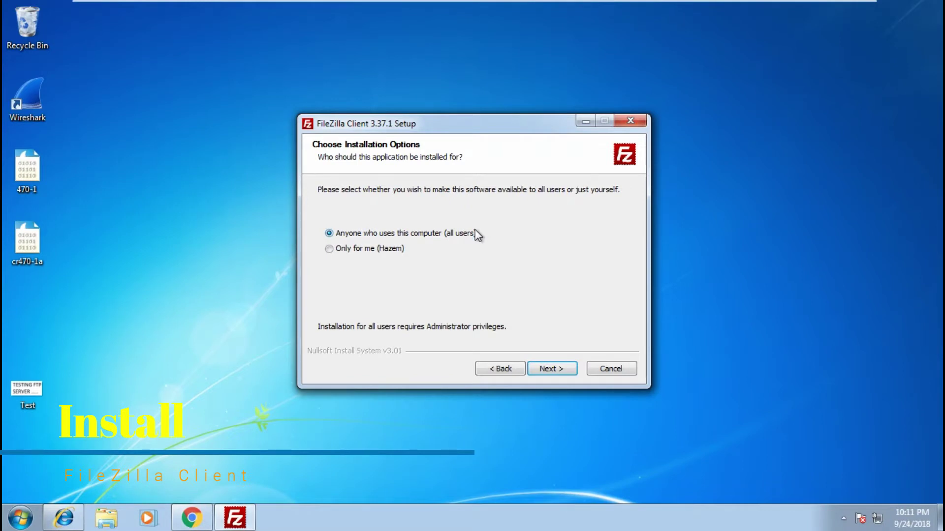
# - Install FileZilla Client for all users with the default setup options and the FileZilla FTP Client Start Menu folder, finishing by opening the program
pyautogui.click(560, 370)
pyautogui.click(559, 369)
pyautogui.click(559, 367)
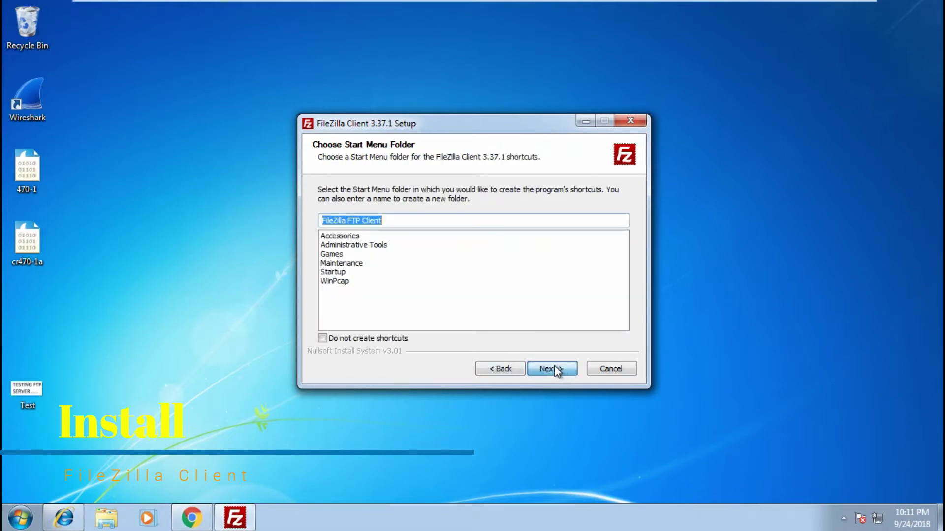
pyautogui.click(554, 369)
pyautogui.click(552, 368)
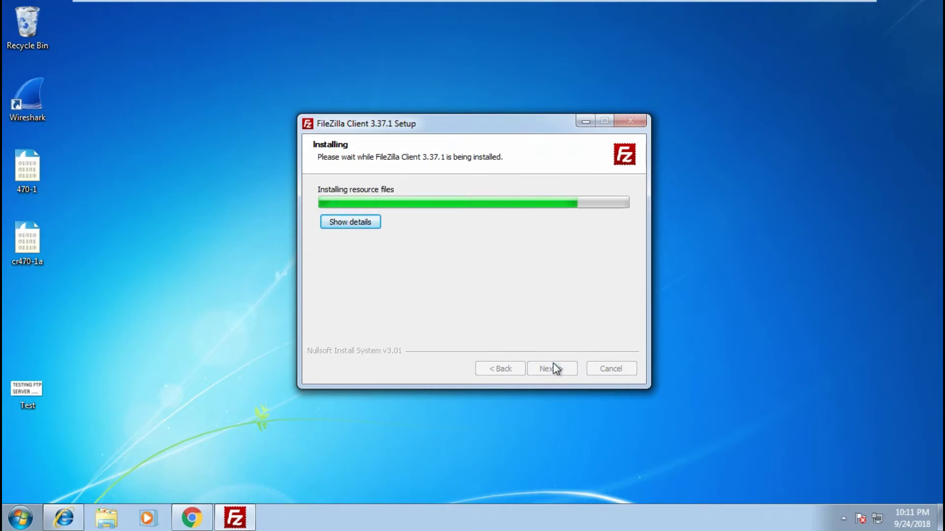
pyautogui.click(552, 369)
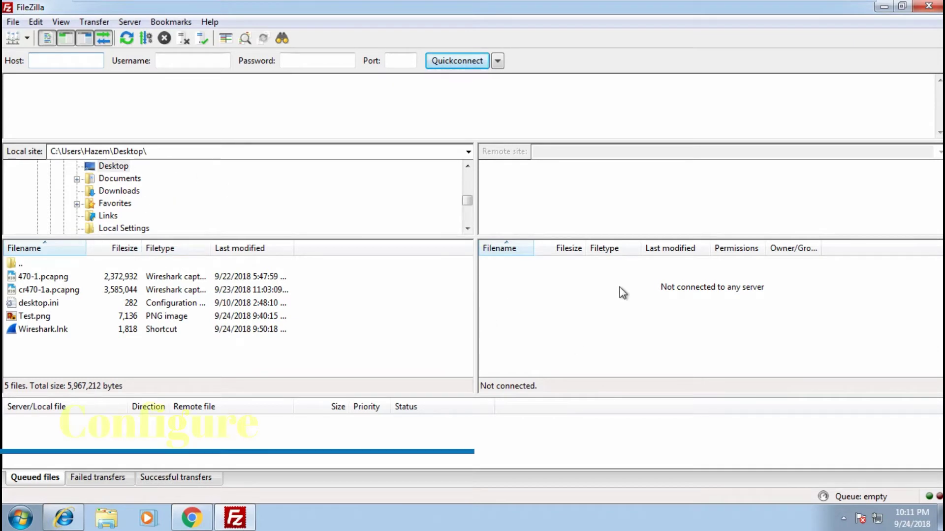
# - Create a new site under My Sites in the Site Manager and name it with the user's first name
pyautogui.click(8, 21)
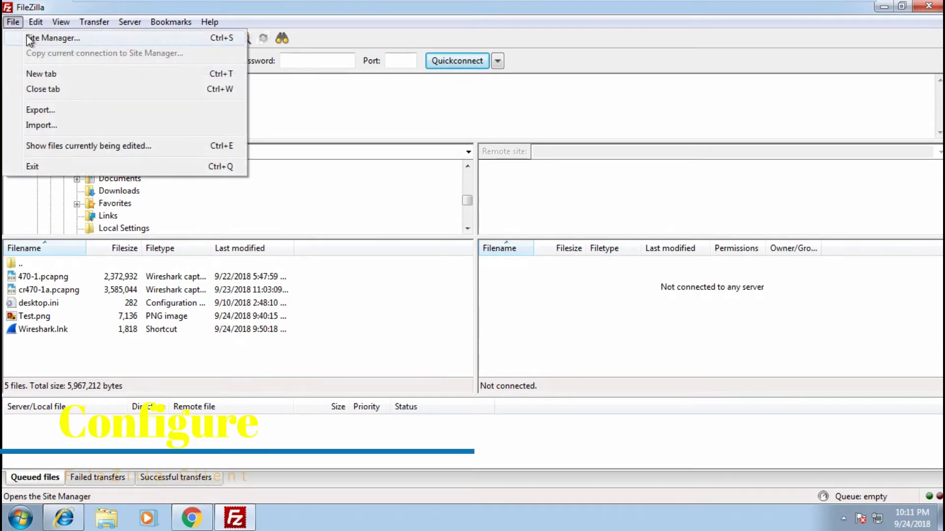
pyautogui.click(45, 37)
pyautogui.click(298, 330)
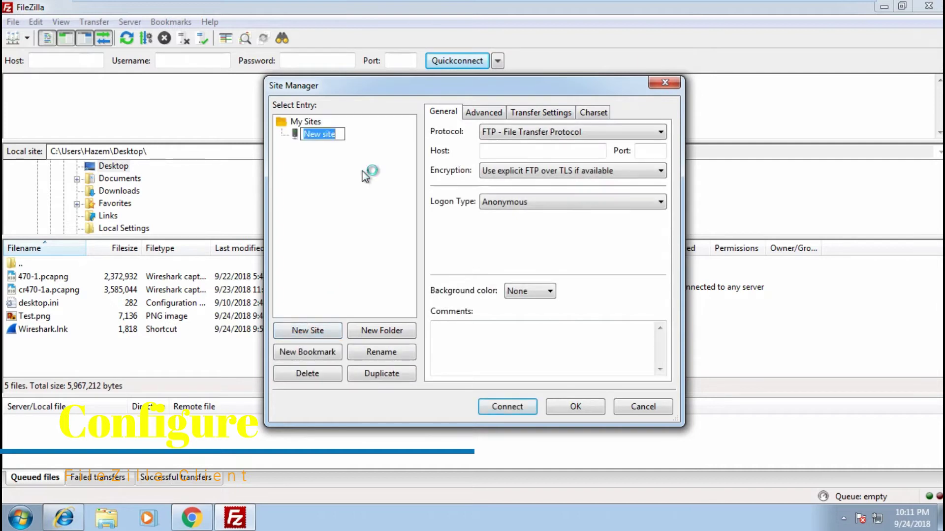
pyautogui.write('Hazem')
pyautogui.press('Return')
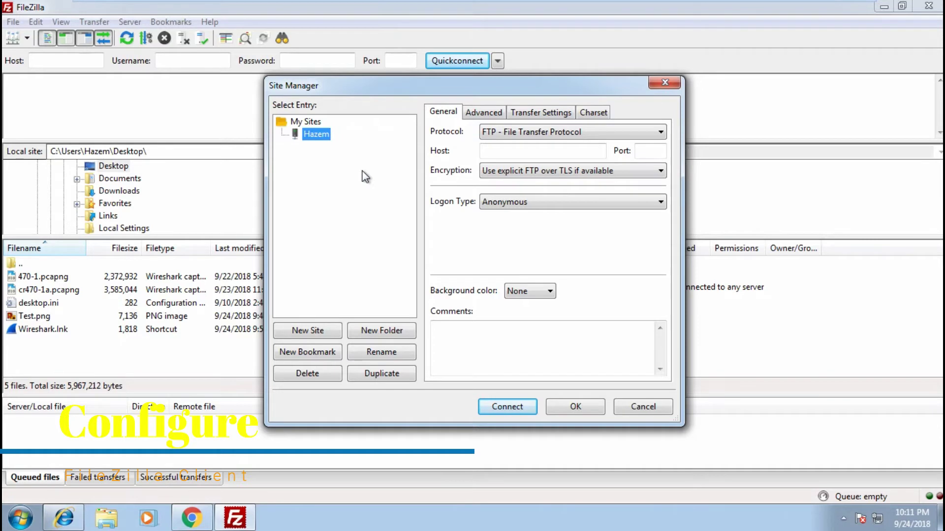
# - Set the site to the FTP protocol with host 192.168.242.131 and encryption Only use plain FTP (insecure)
pyautogui.click(565, 131)
pyautogui.click(547, 144)
pyautogui.click(547, 146)
pyautogui.write('192.168.242.131')
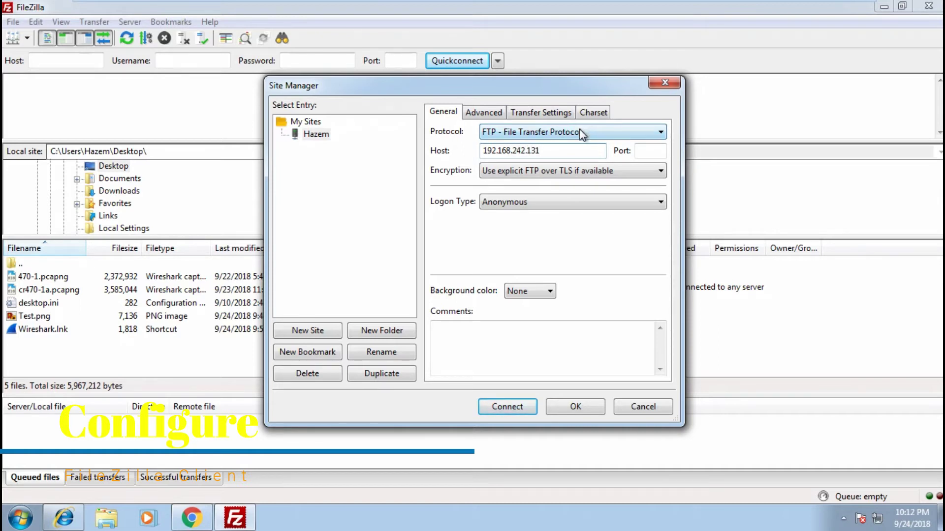
pyautogui.click(544, 171)
pyautogui.click(503, 217)
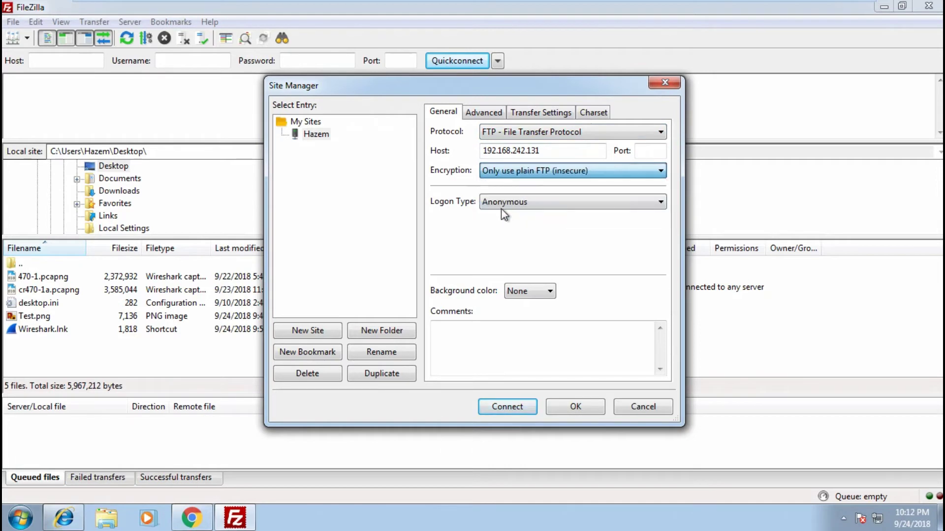
# - Set the site's logon type to Ask for password and enter wm7 as the user
pyautogui.click(501, 204)
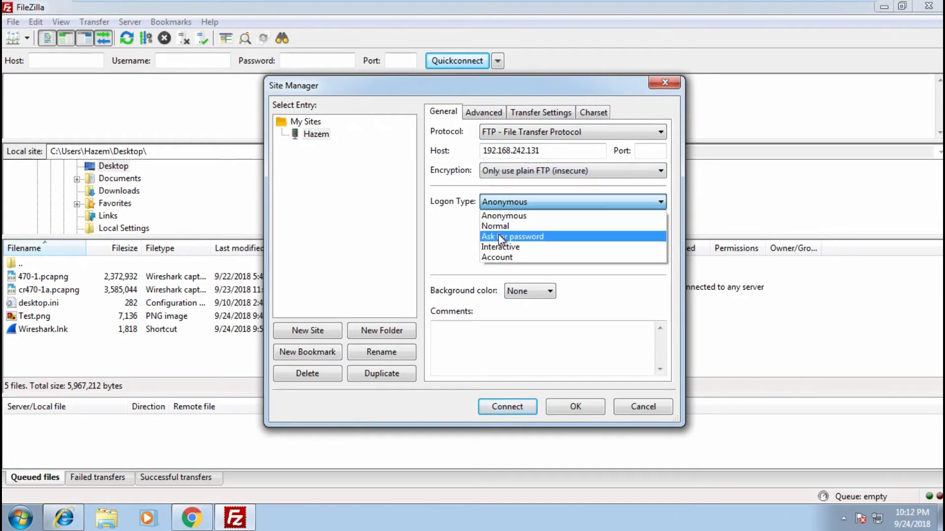
pyautogui.click(499, 236)
pyautogui.click(497, 219)
pyautogui.write('wm7')
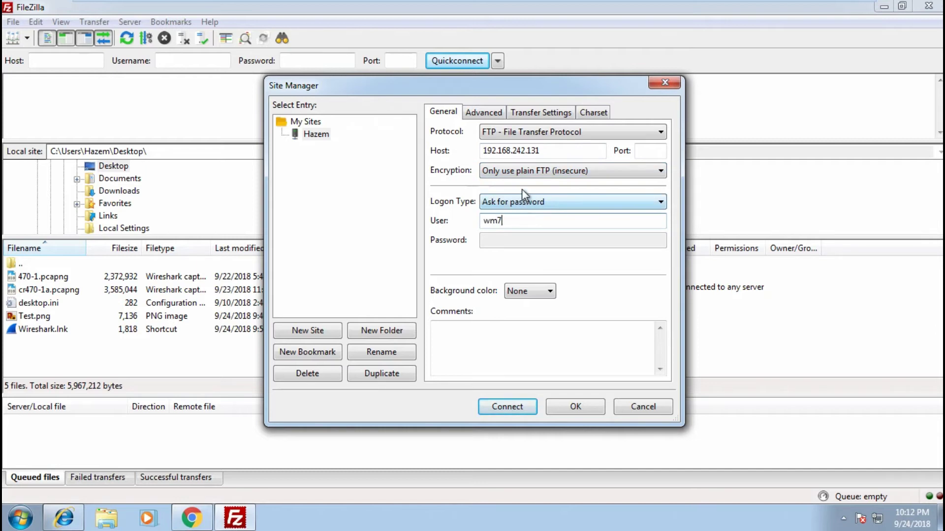
# - Set the site's transfer mode to Active and connect to the FTP server
pyautogui.click(527, 113)
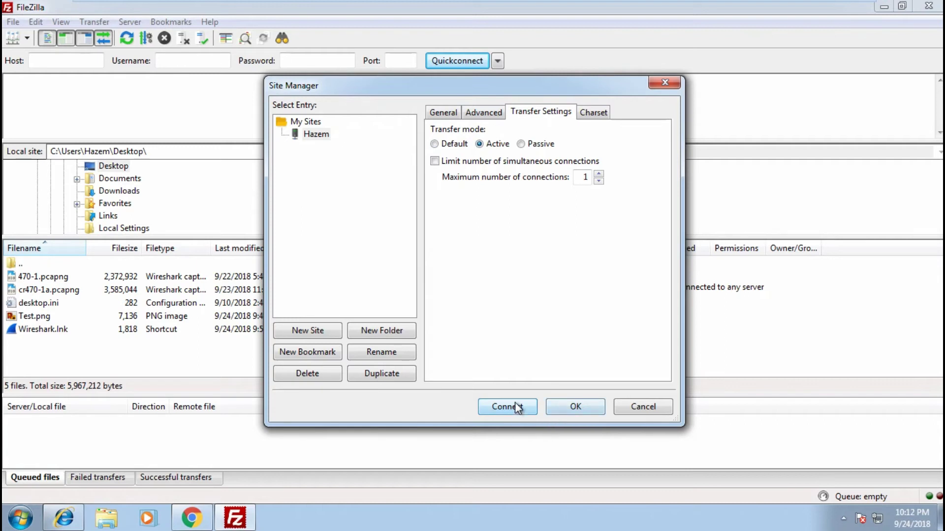
pyautogui.click(446, 114)
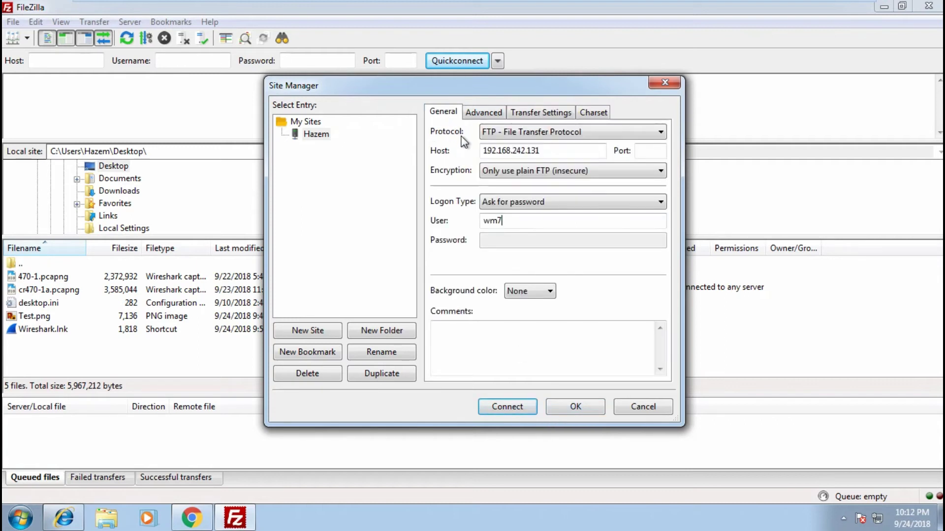
pyautogui.click(506, 408)
pyautogui.click(437, 309)
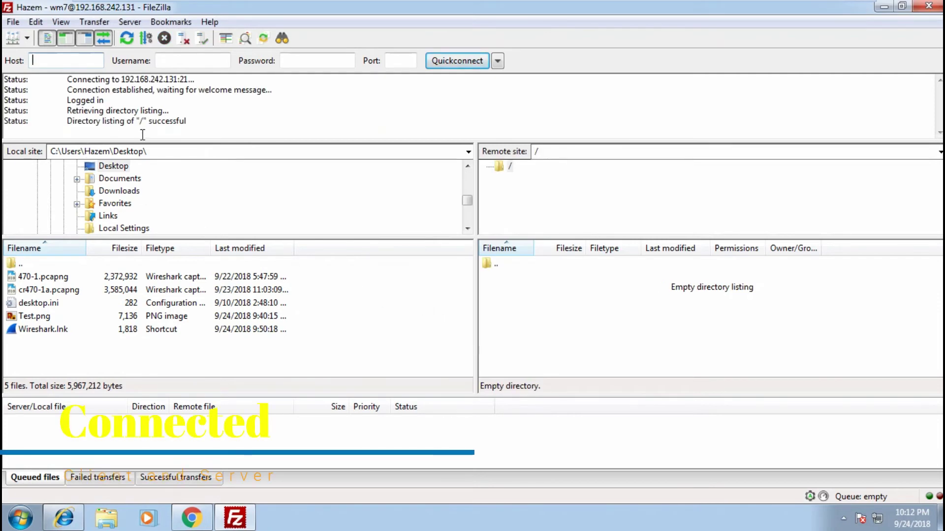
# - Check the directory listing status in the connection log, and uncover the desktop to preview the Test image
pyautogui.doubleClick(192, 130)
pyautogui.click(186, 151)
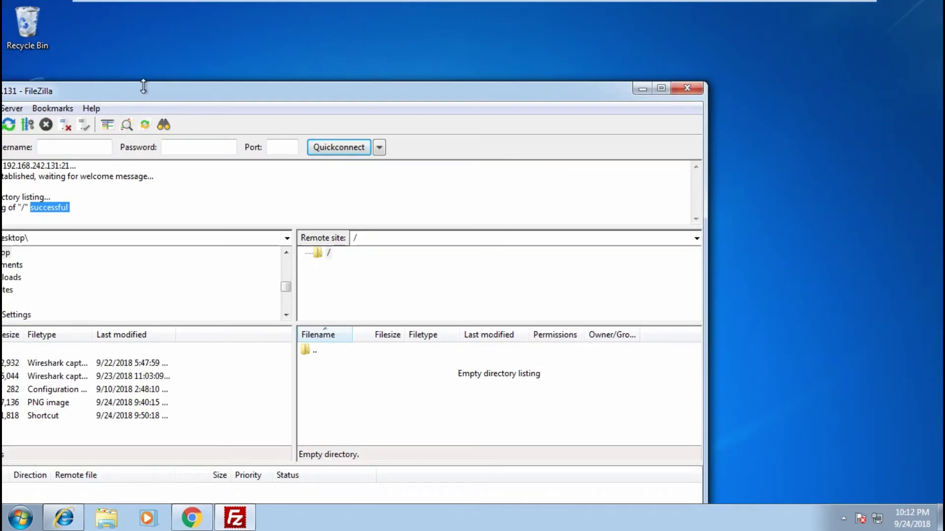
pyautogui.moveTo(143, 91); pyautogui.dragTo(427, 33)
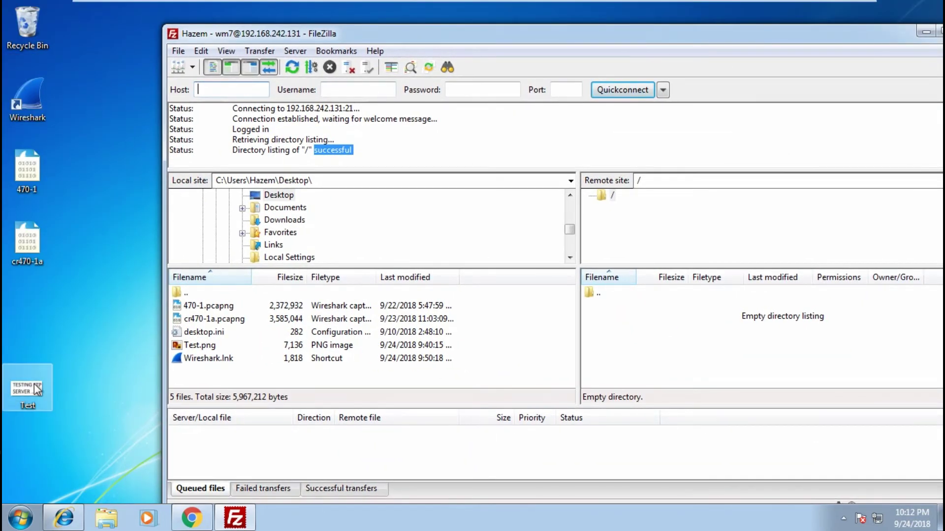
pyautogui.doubleClick(36, 389)
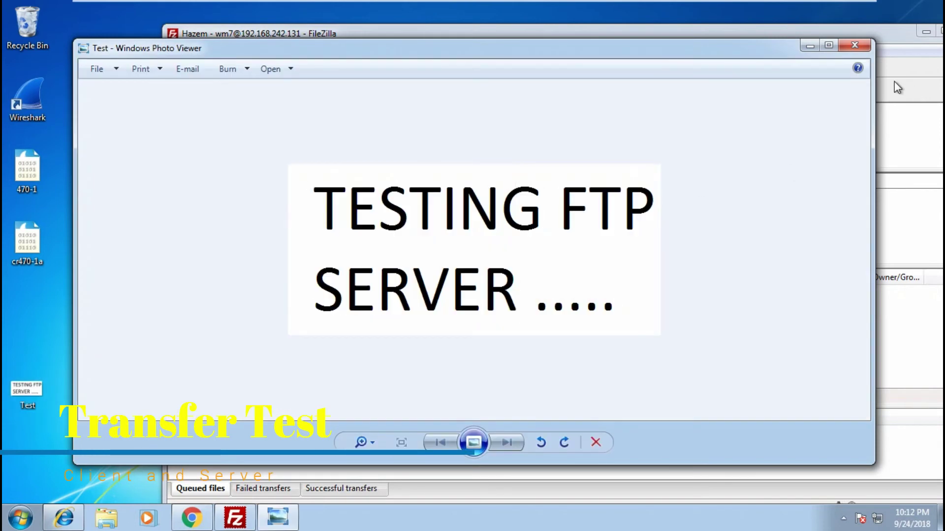
pyautogui.click(850, 45)
# - Upload Test.png from the local desktop folder to the server's root directory and check the transfer status in the log
pyautogui.click(200, 348)
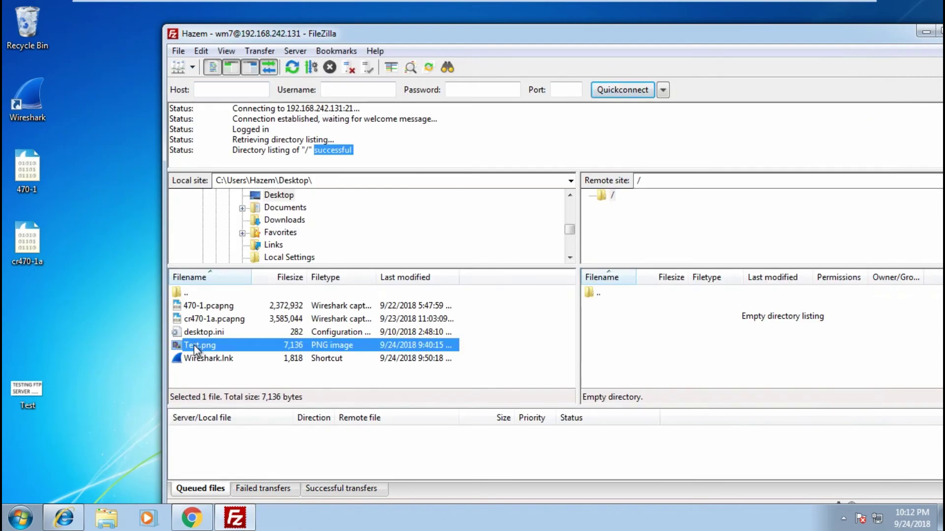
pyautogui.moveTo(200, 350); pyautogui.dragTo(590, 294)
pyautogui.moveTo(333, 161); pyautogui.dragTo(449, 161)
pyautogui.moveTo(233, 160); pyautogui.dragTo(339, 161)
# - Switch to the Windows Server 2012 machine and verify the Test.png transfer in the FileZilla Server log and in FTP shared folder
pyautogui.click(690, 11)
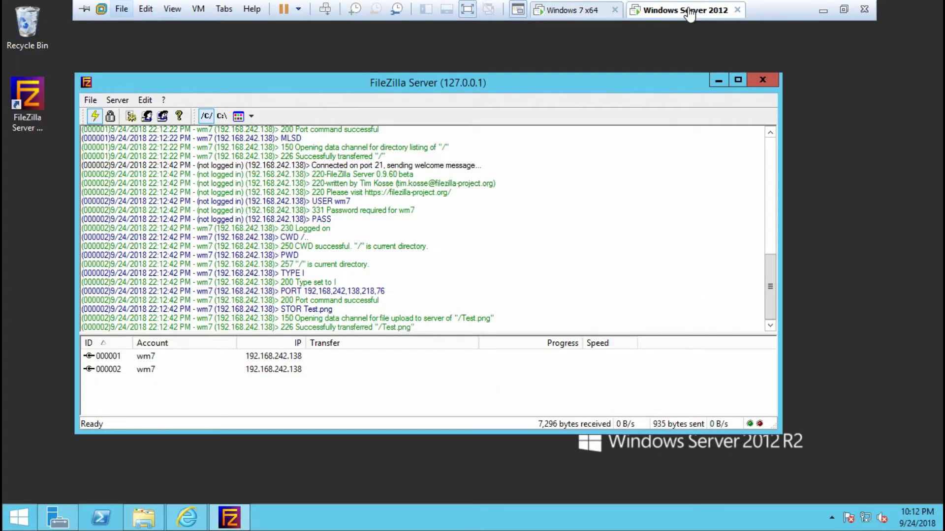
pyautogui.moveTo(276, 327); pyautogui.dragTo(411, 328)
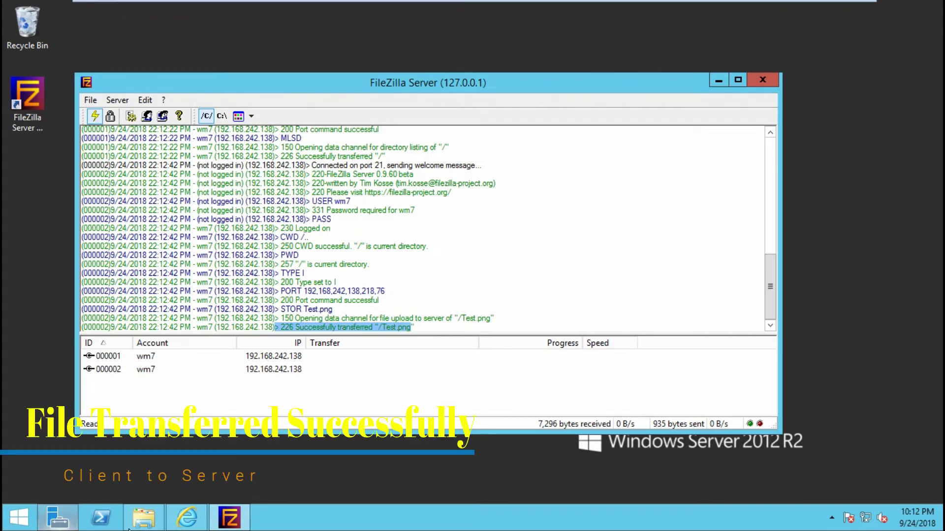
pyautogui.click(144, 521)
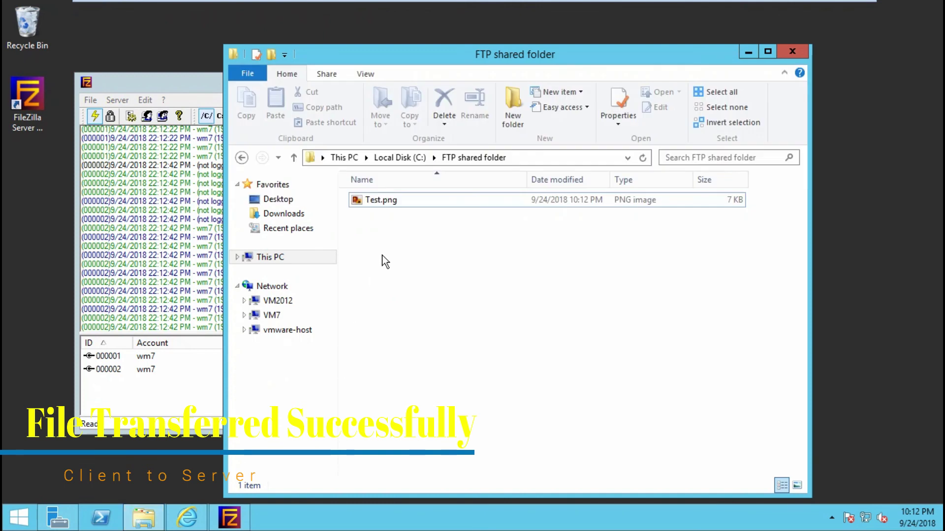
pyautogui.click(388, 201)
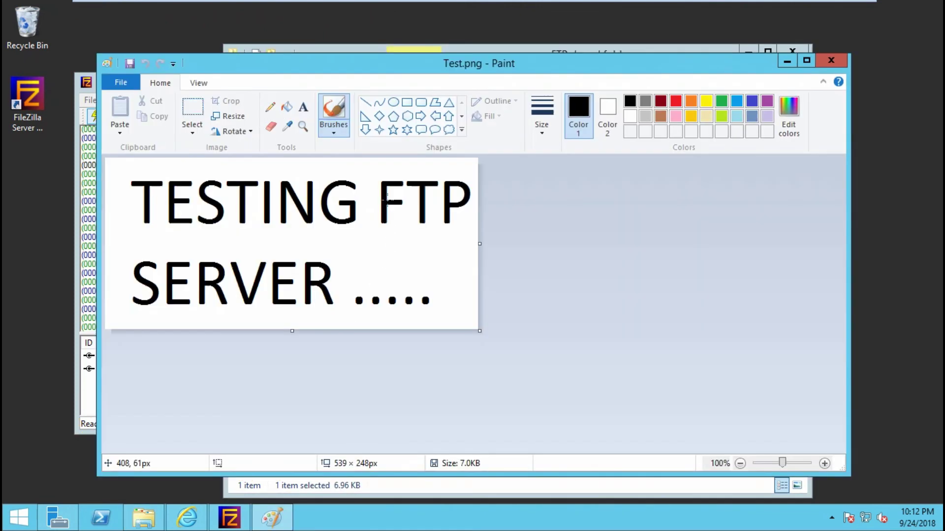
pyautogui.moveTo(722, 4)
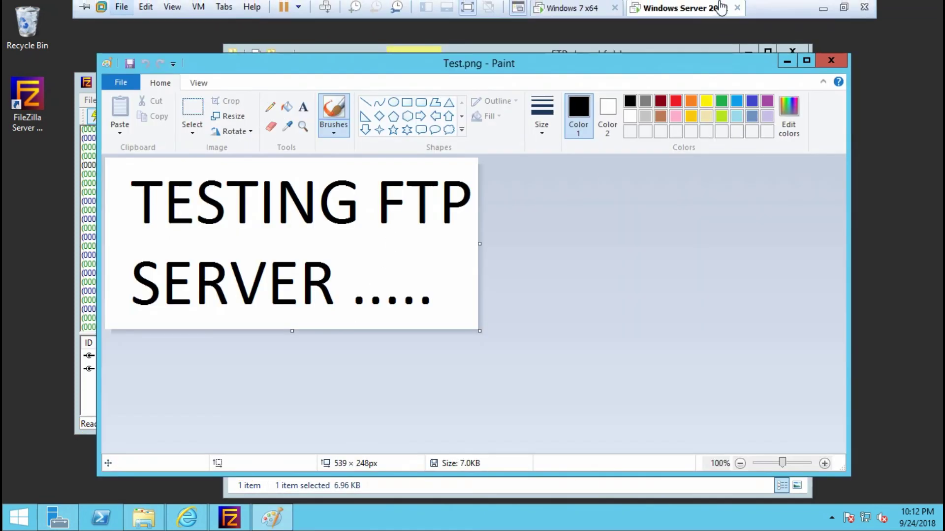
pyautogui.click(825, 10)
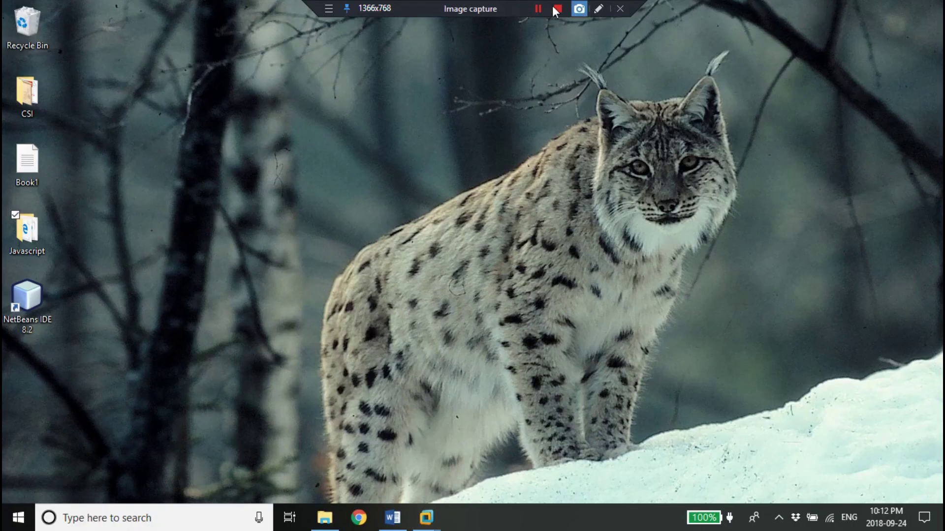